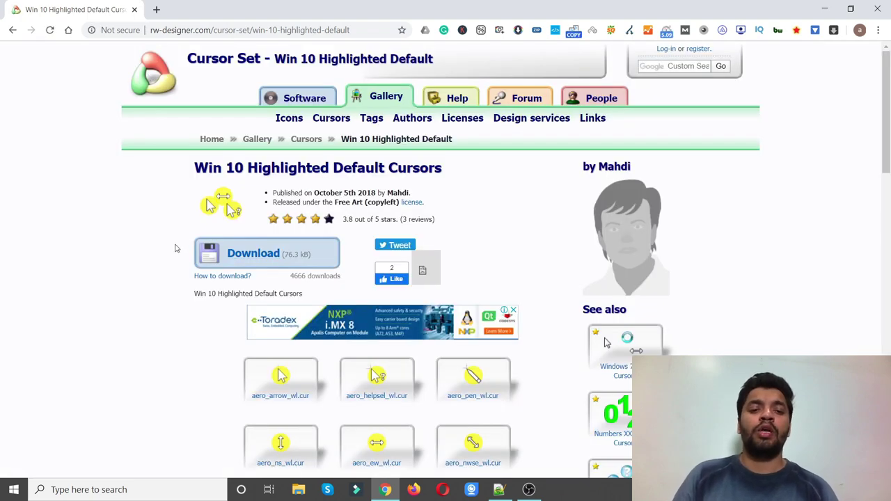
Download the Win 10 Highlighted Default cursor set to the Desktop and extract it into its own win-10-highlighted-default folder.
left_click(252, 255)
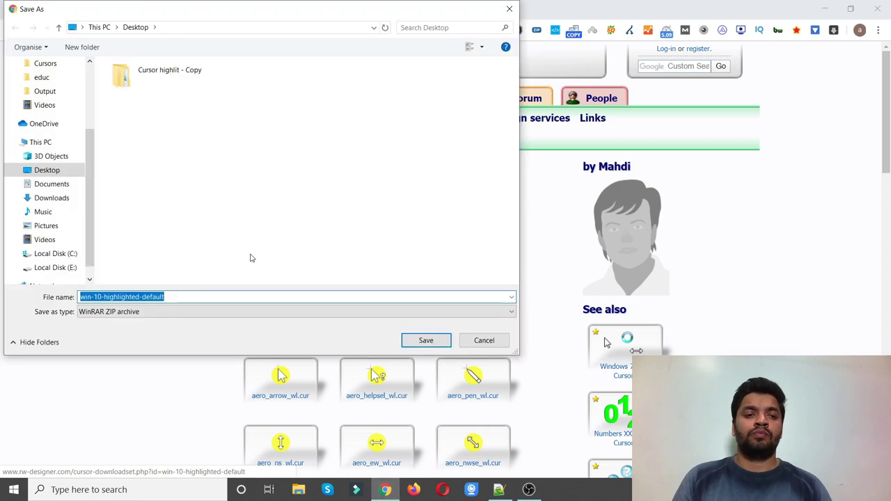
left_click(426, 341)
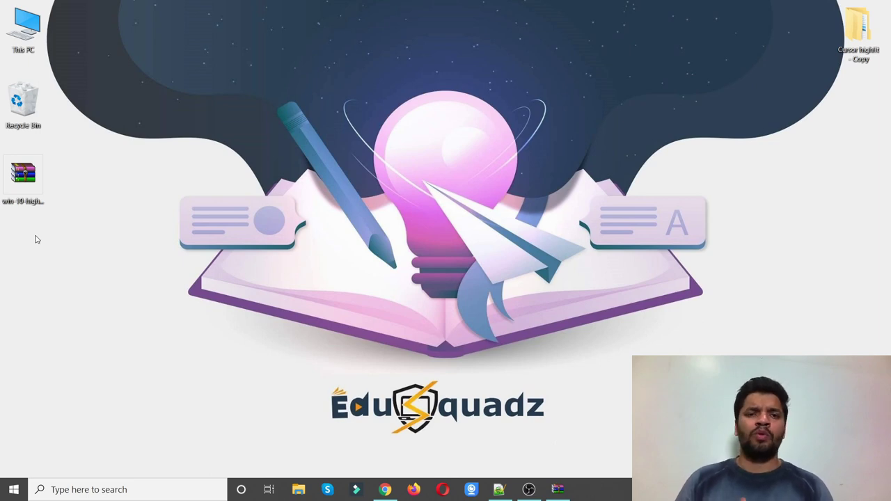
right_click(19, 186)
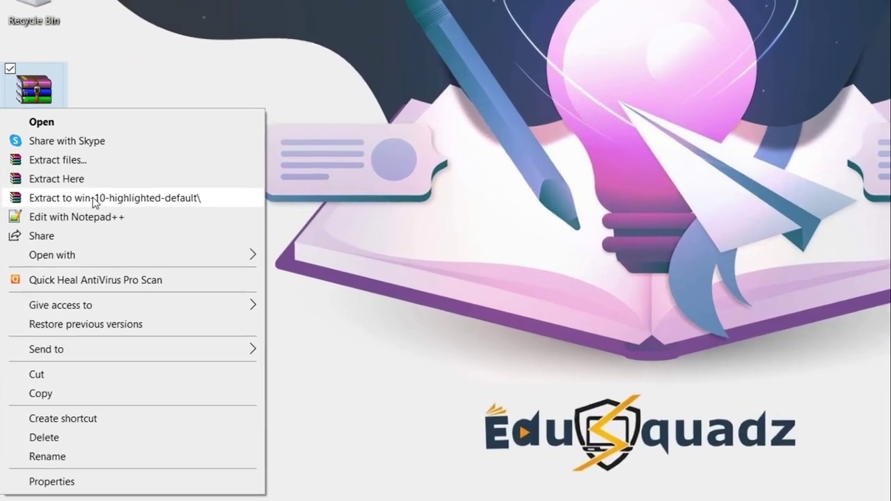
left_click(75, 226)
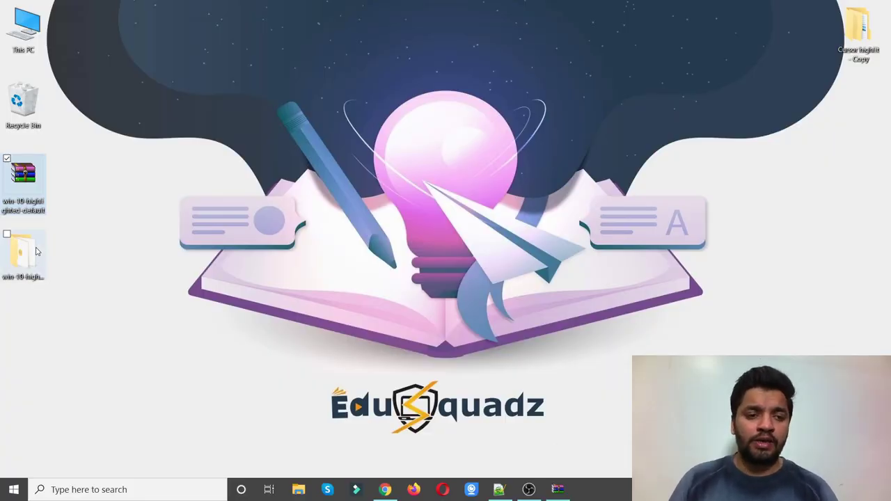
In the extracted win-10-highlighted-default folder, rename the aero_arrow_wl cursor file as z_aero_arrow_wl.
double_click(37, 252)
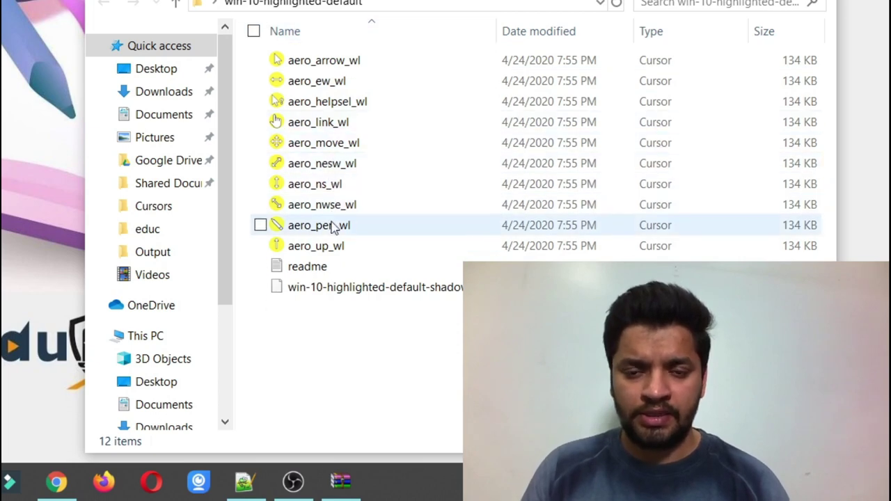
right_click(319, 63)
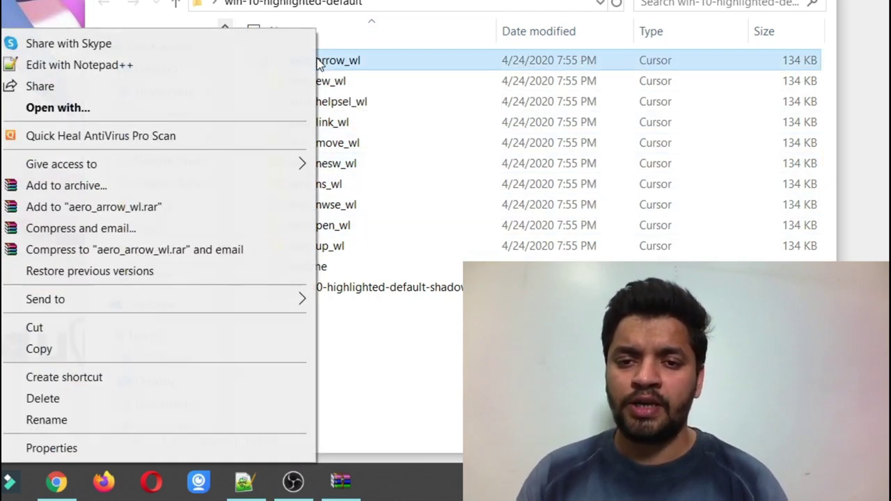
left_click(49, 424)
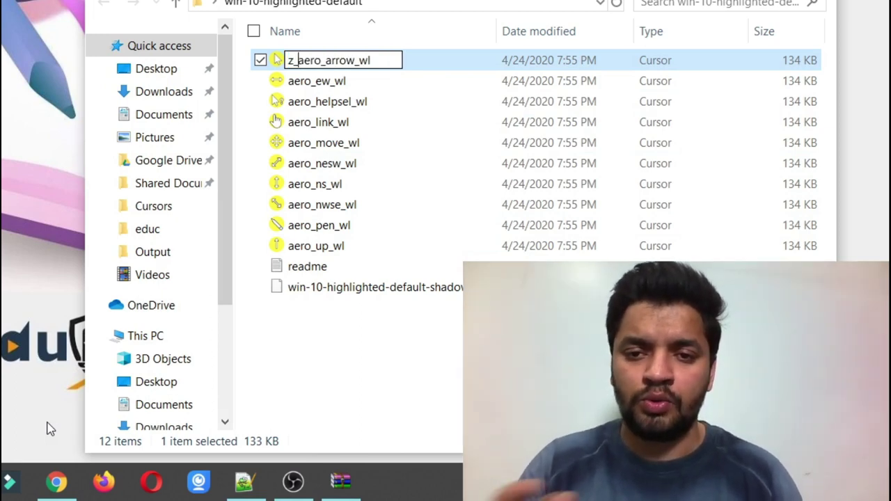
key("Return")
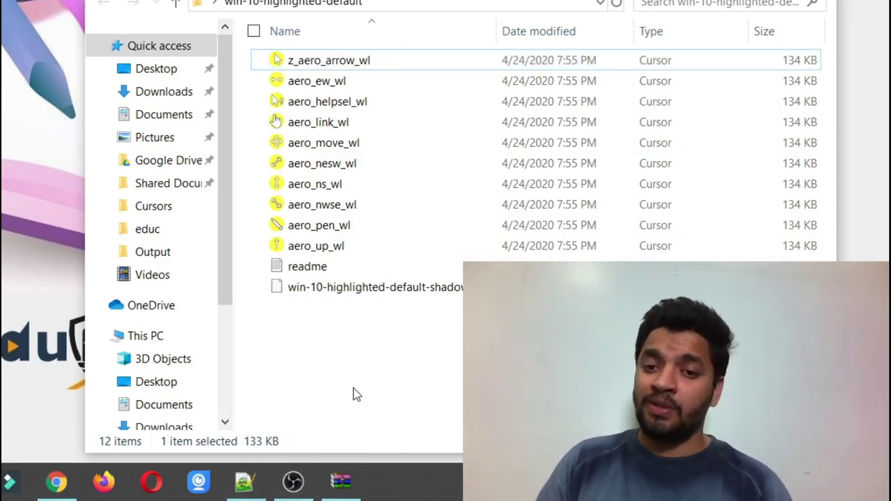
Rename the aero_ew_wl cursor file as Z_aero_ew_wl.
right_click(334, 89)
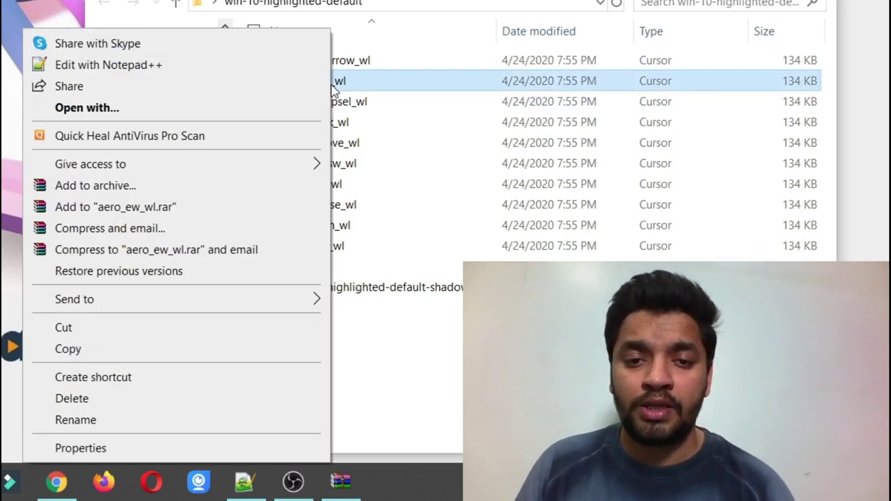
left_click(79, 423)
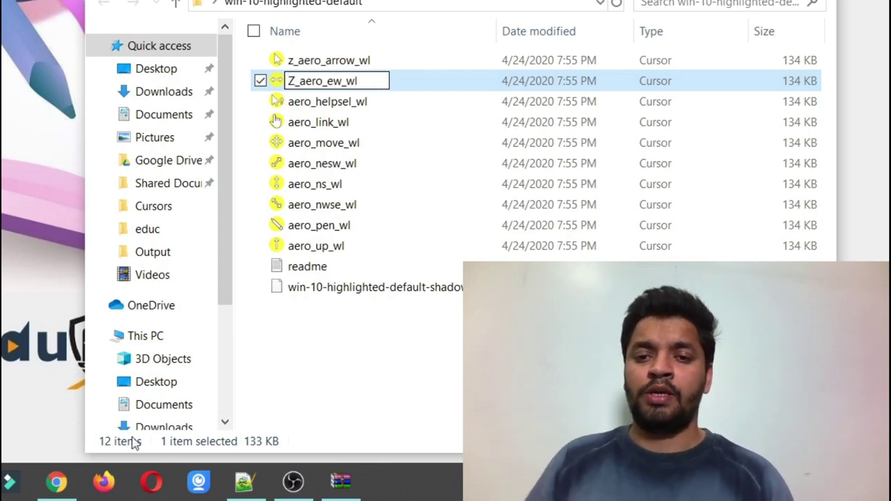
left_click(316, 392)
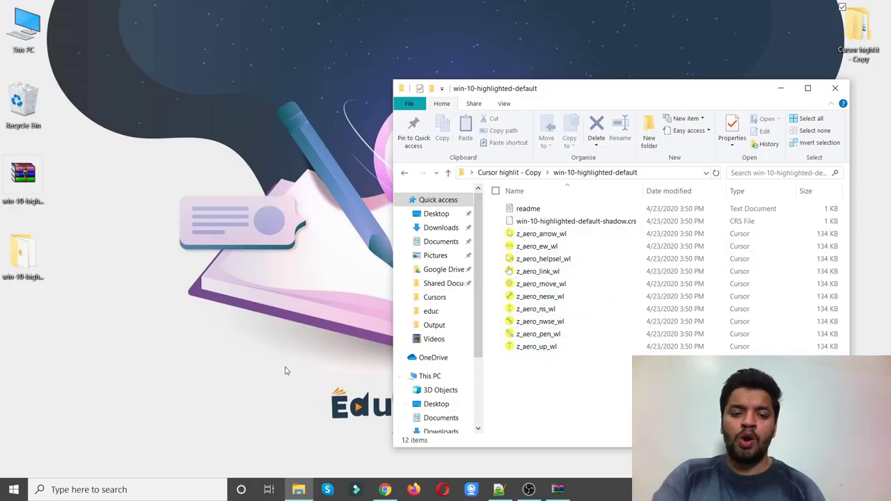
Go to the folder c:\Windows\Cursors in a maximized file window opened from This PC.
key("super+d")
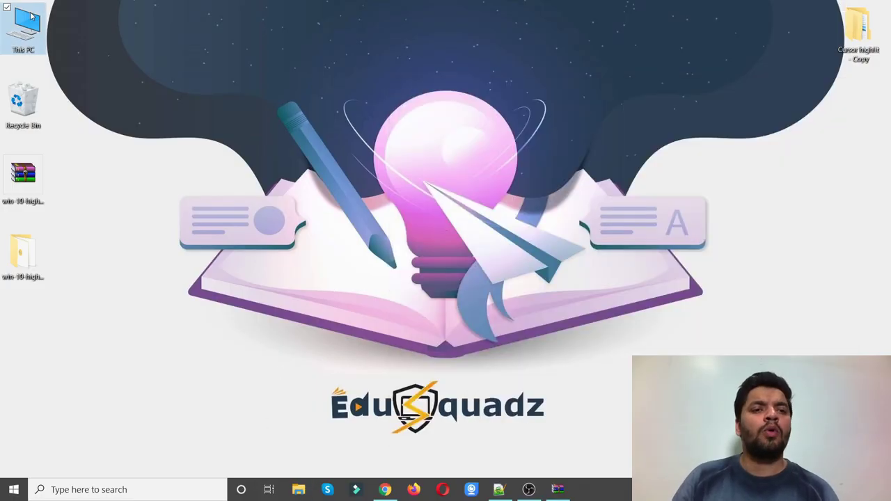
double_click(27, 19)
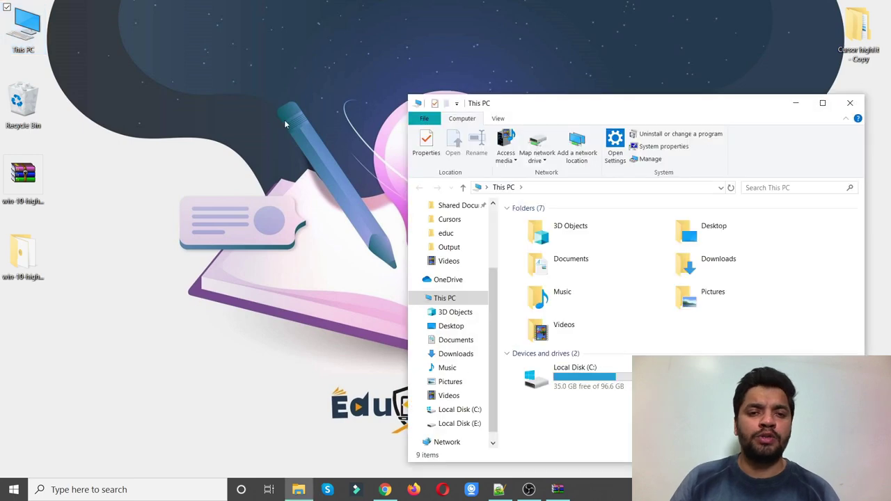
left_click(821, 104)
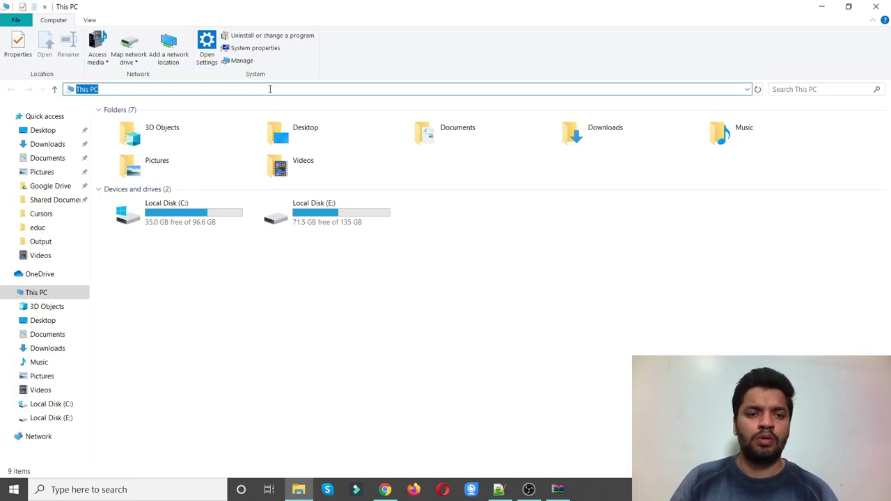
type("c:")
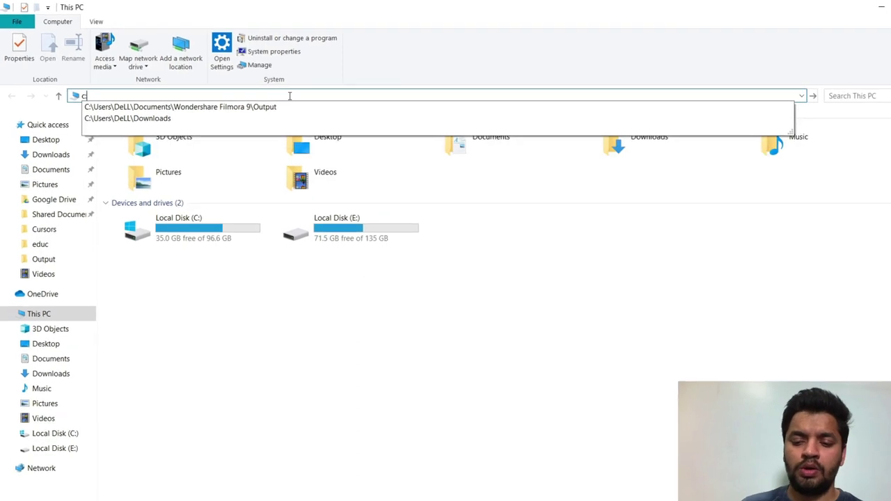
type("\\wi")
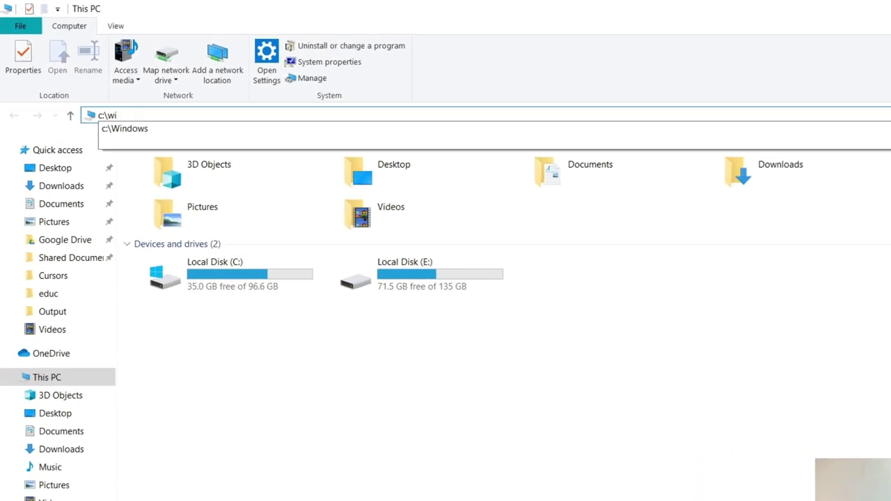
key("Down")
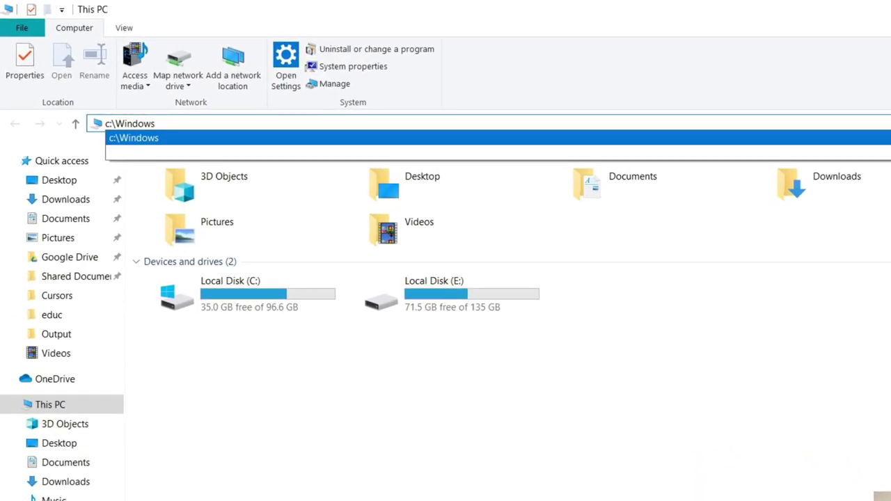
type("\\c")
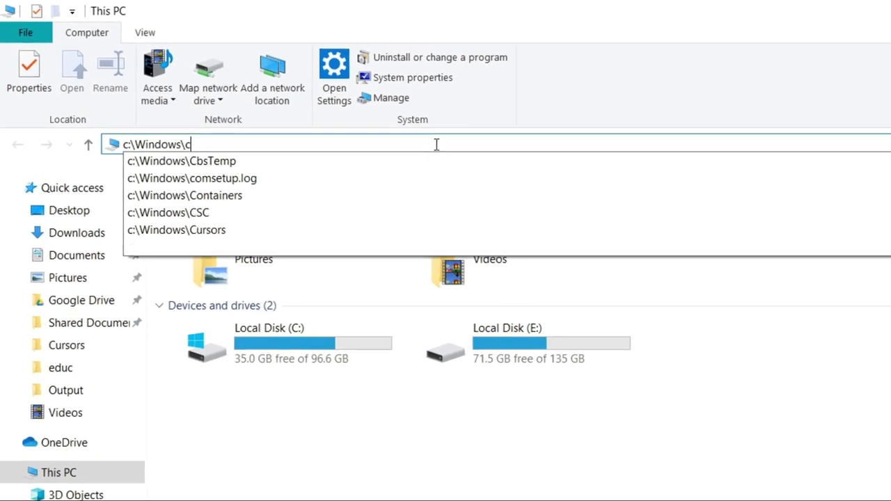
key("Down")
key("Down")
key("Down")
key("Down")
key("Down")
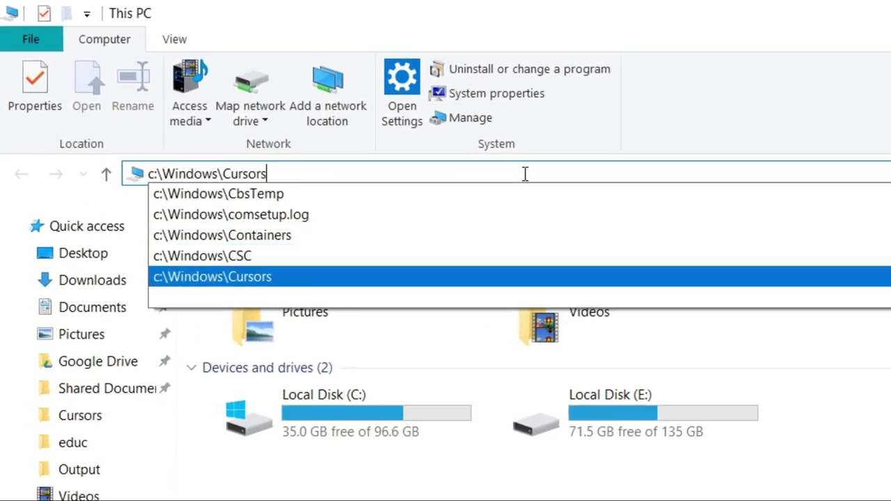
key("Return")
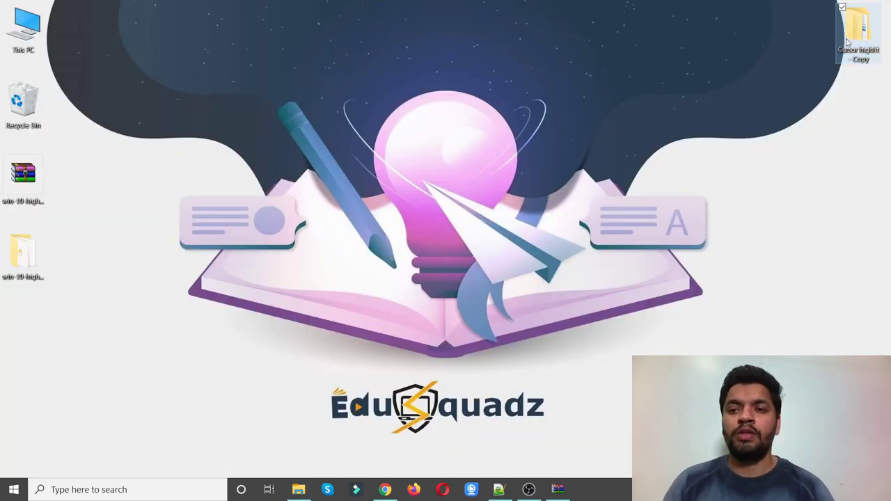
Copy all z_aero cursor files from win-10-highlighted-default inside Cursor highlit - Copy into c:\Windows\Cursors, granting administrator permission for all items.
double_click(857, 31)
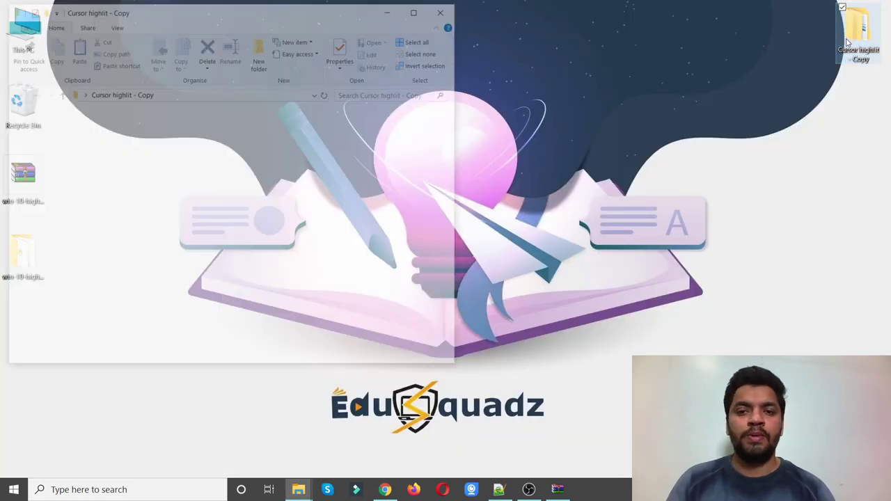
double_click(195, 130)
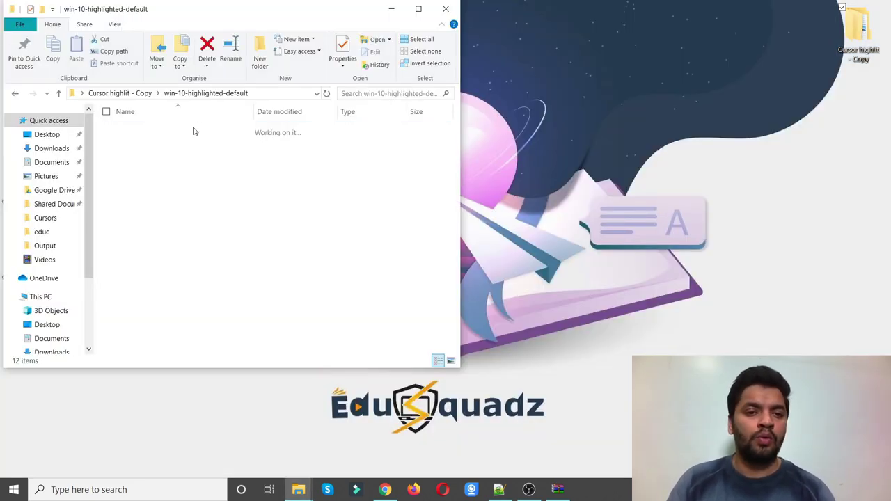
left_click_drag(148, 282, 131, 160)
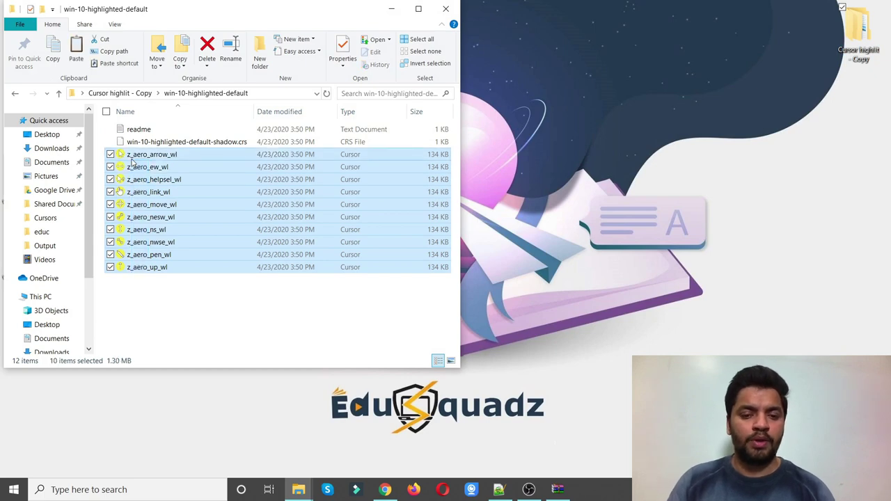
left_click(304, 493)
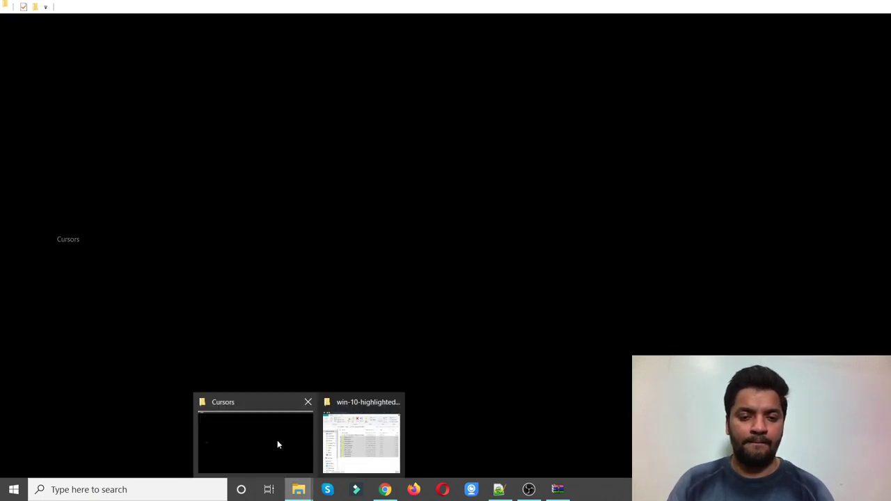
left_click(277, 440)
right_click(656, 280)
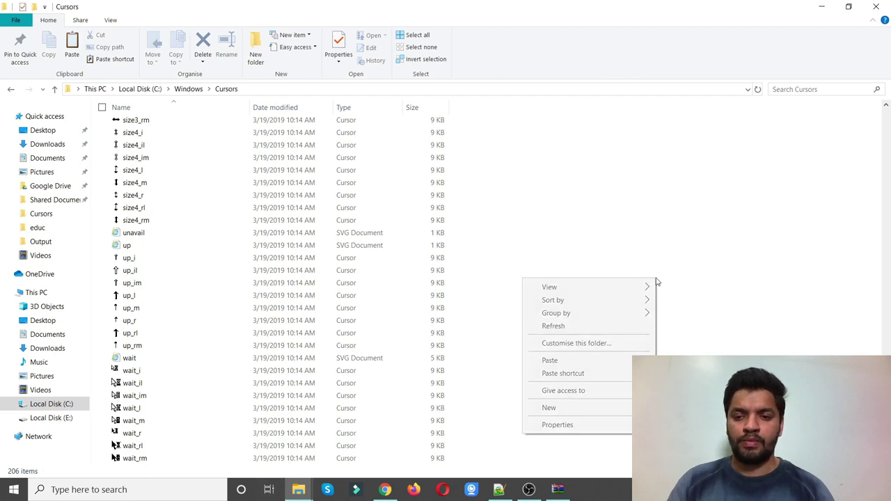
left_click(550, 361)
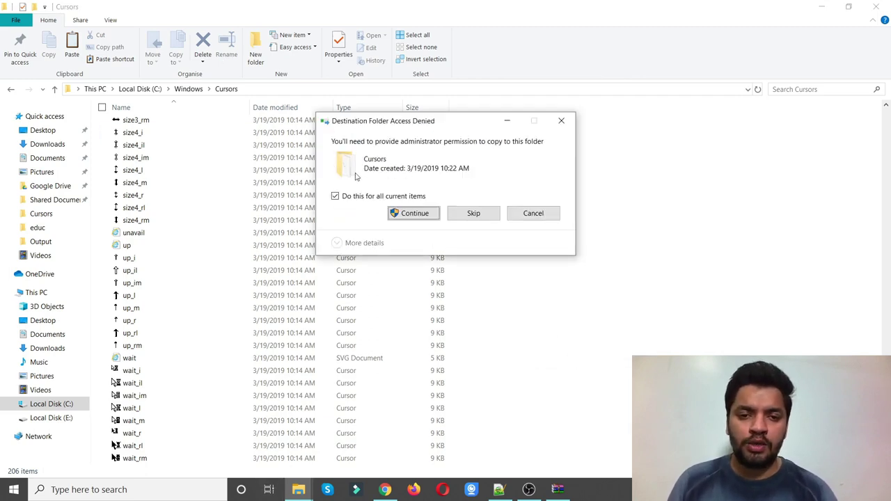
left_click(411, 213)
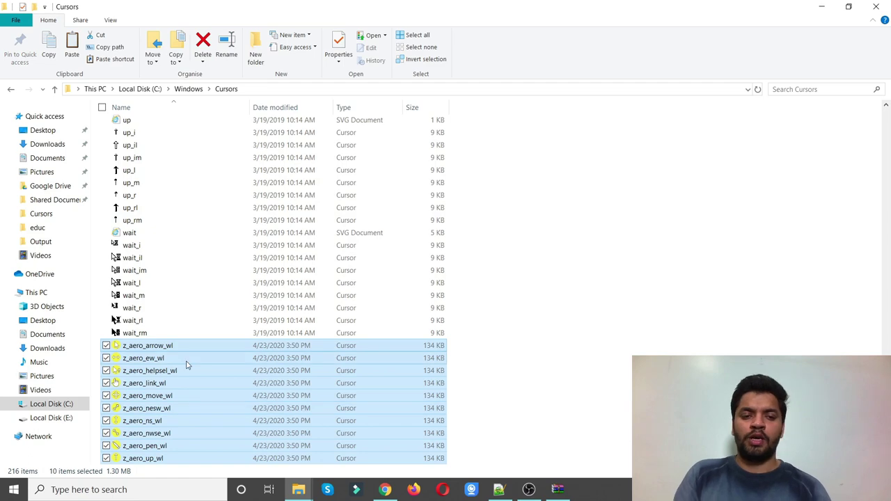
Search Windows for Control Panel and open it.
left_click(121, 497)
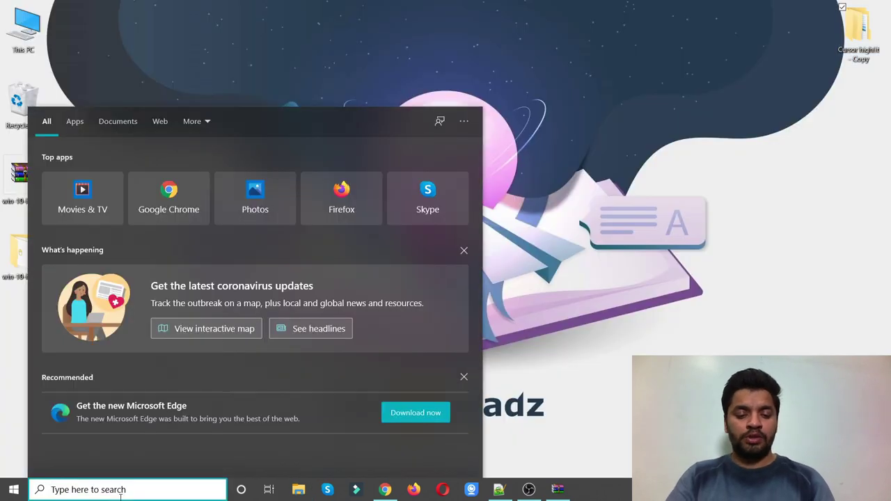
type("cont")
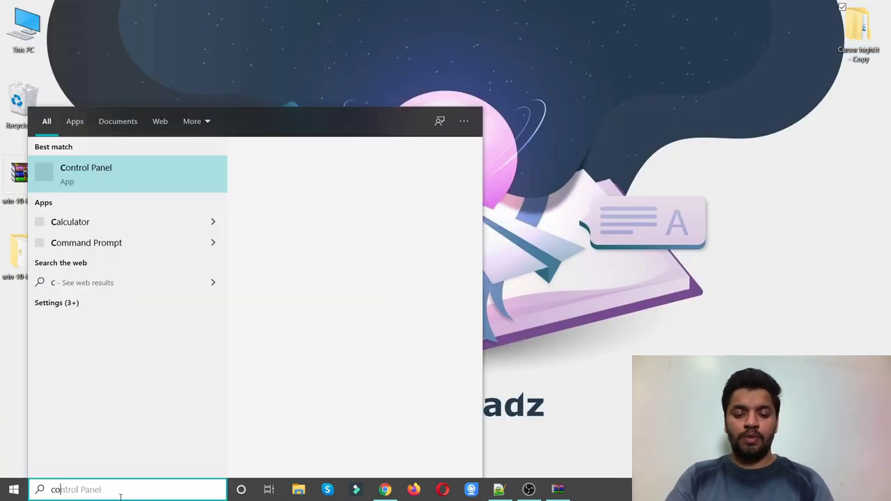
left_click(73, 187)
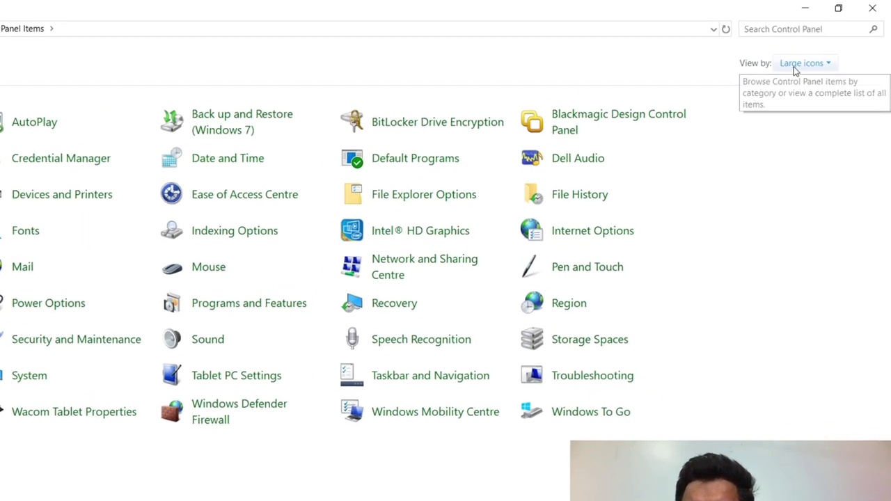
Switch the Control Panel view to Category and return it to Large icons.
left_click(784, 72)
left_click(778, 93)
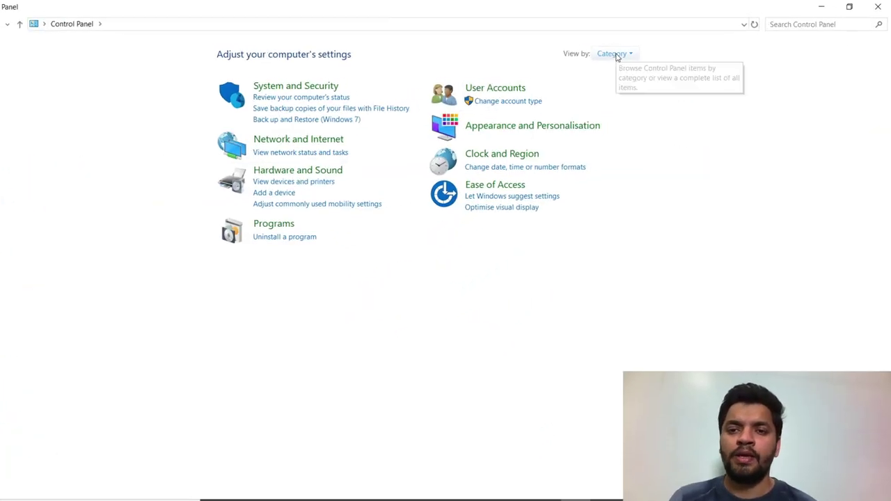
left_click(616, 57)
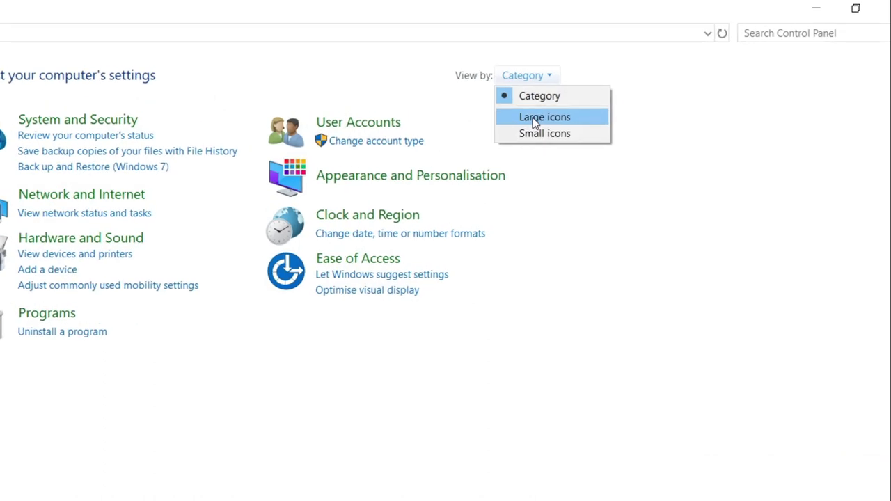
left_click(622, 78)
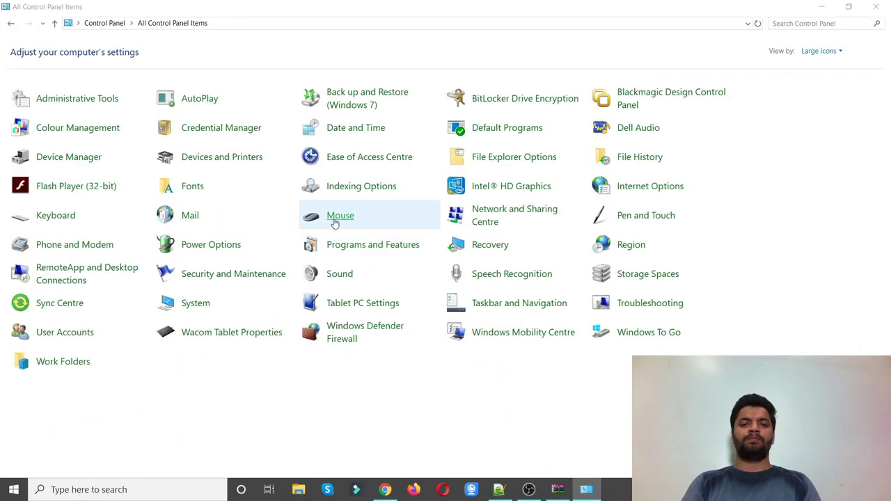
Open the pointer scheme settings in the Mouse properties.
left_click(340, 216)
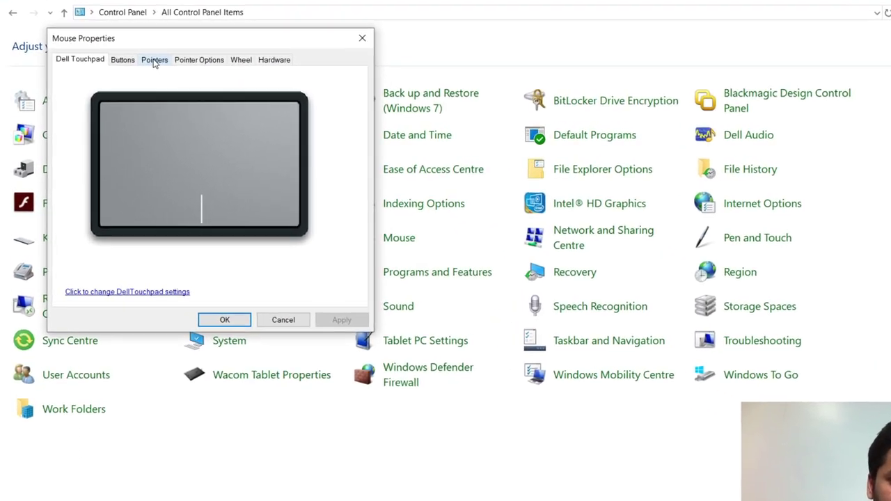
left_click(154, 60)
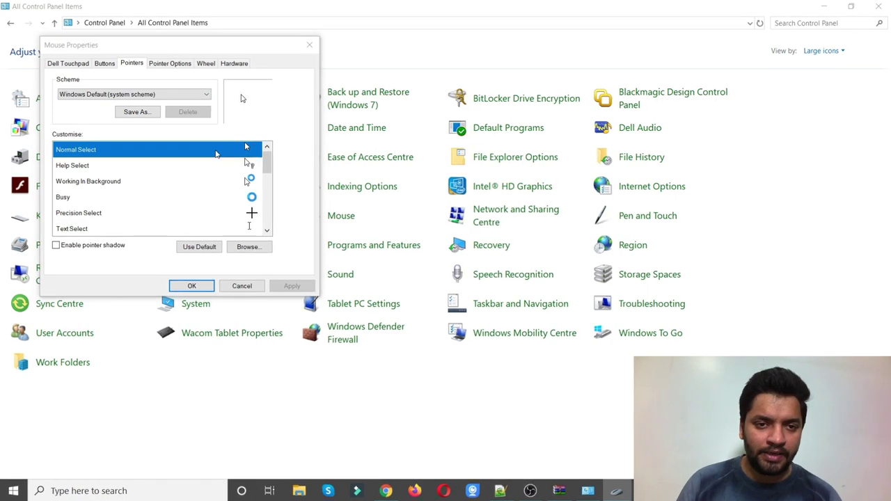
Assign the z_aero_arrow_wl cursor from the Cursors folder to the Normal Select pointer.
left_click(248, 246)
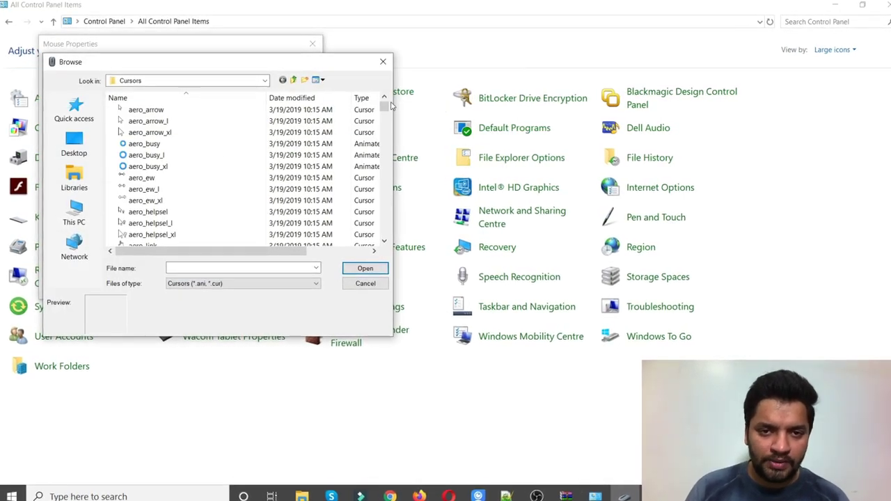
left_click_drag(383, 106, 388, 237)
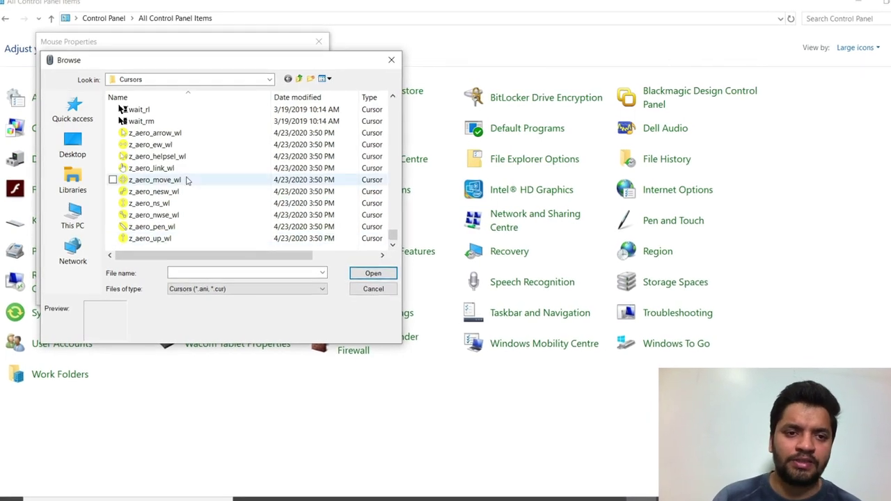
left_click_drag(114, 62, 381, 53)
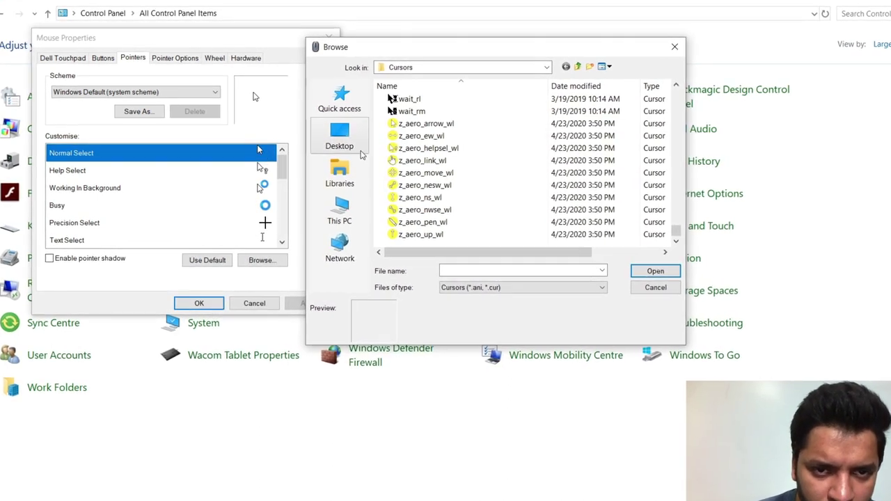
double_click(406, 124)
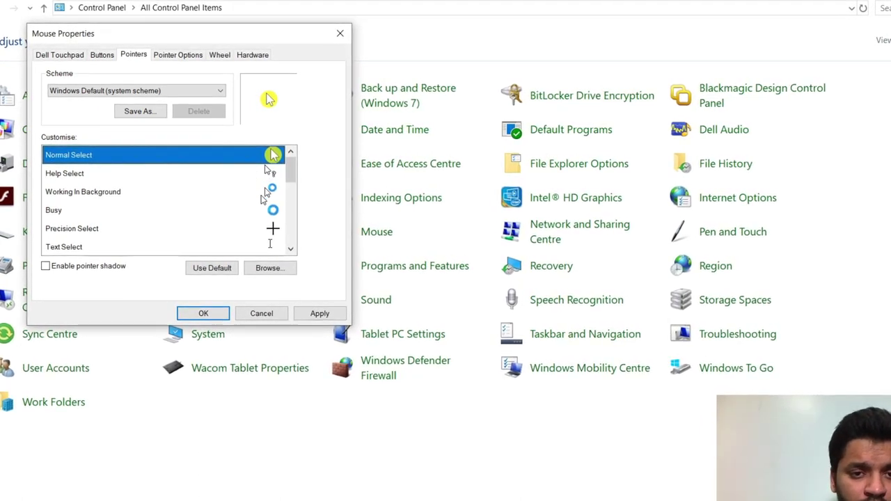
Assign the z_aero_link_wl cursor from the Cursors folder to the Link Select pointer.
left_click_drag(292, 166, 297, 245)
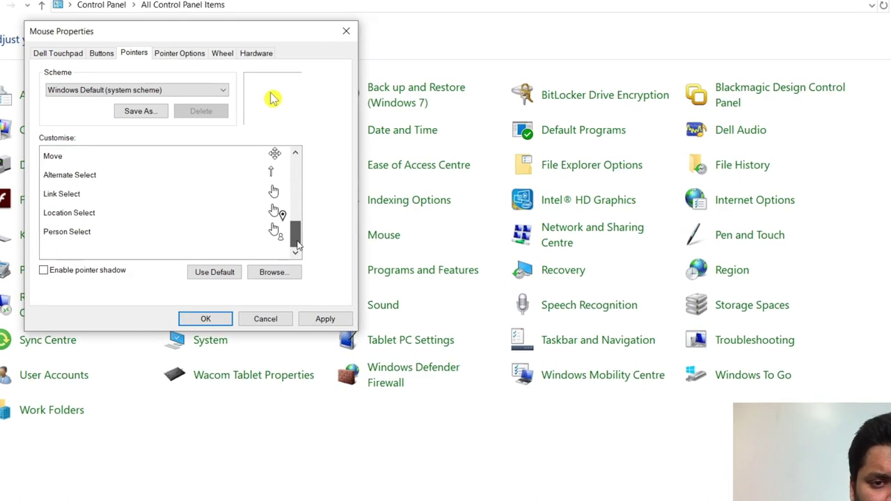
double_click(261, 194)
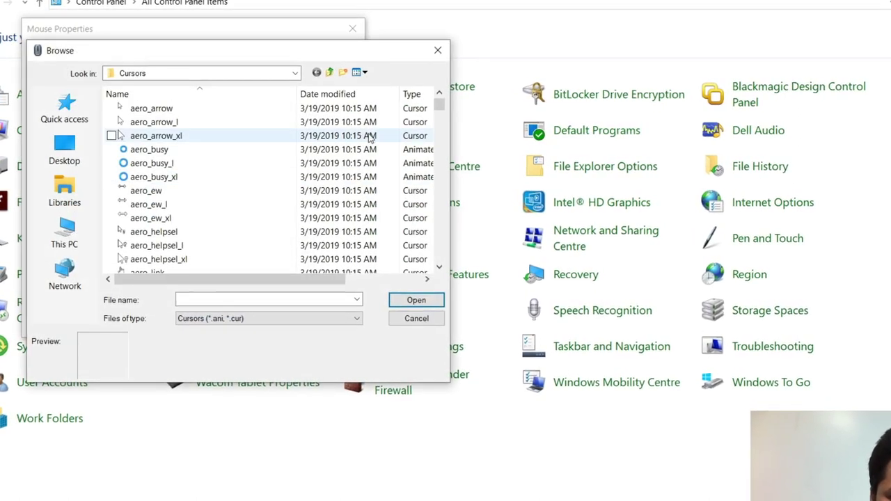
left_click_drag(443, 104, 445, 256)
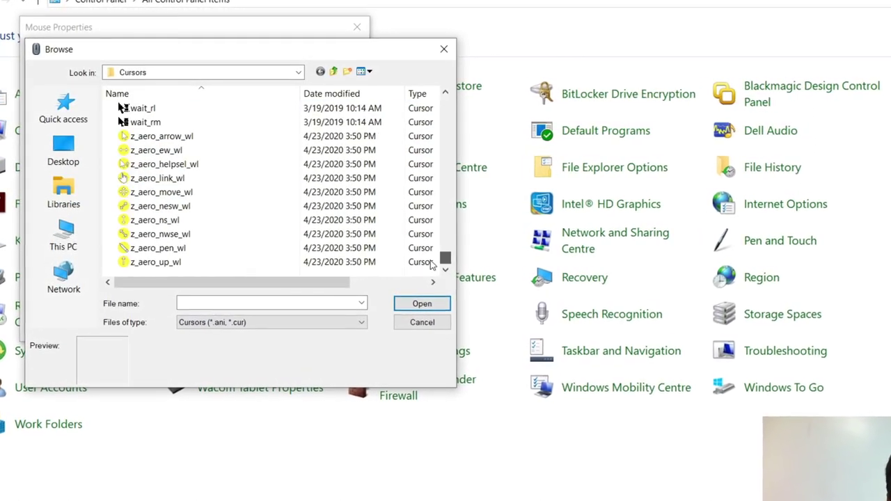
double_click(158, 179)
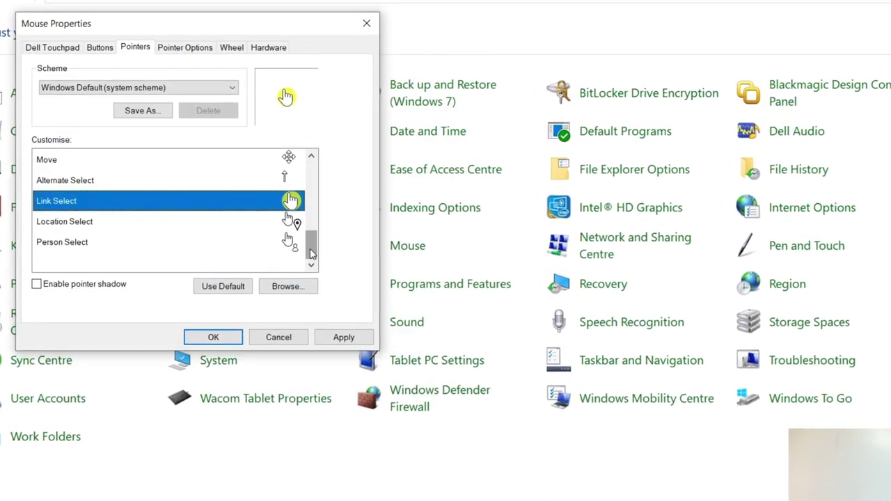
Assign the z_aero_nwse_wl cursor from the Cursors folder to the Diagonal Resize 1 pointer.
scroll(292, 213, "up", 1)
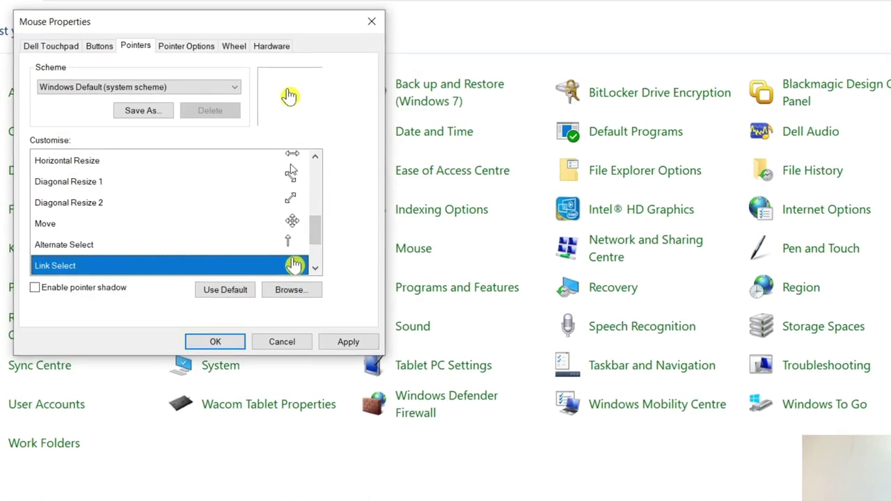
double_click(292, 179)
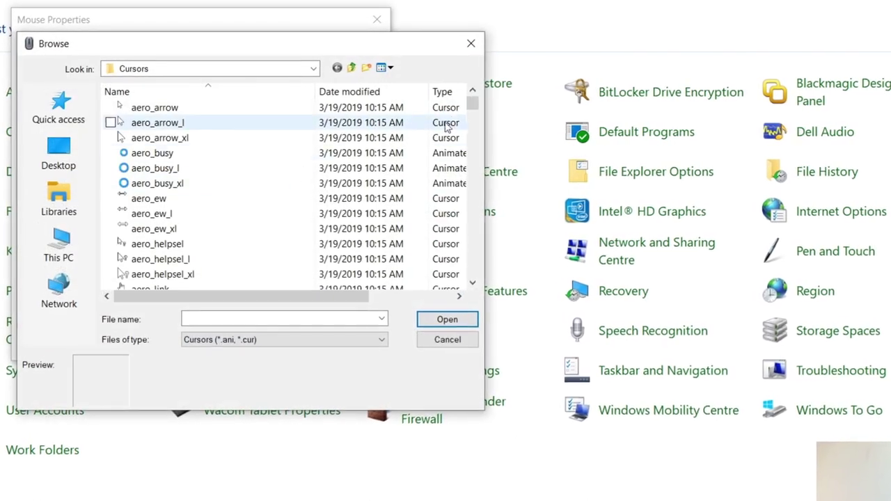
left_click_drag(478, 111, 474, 304)
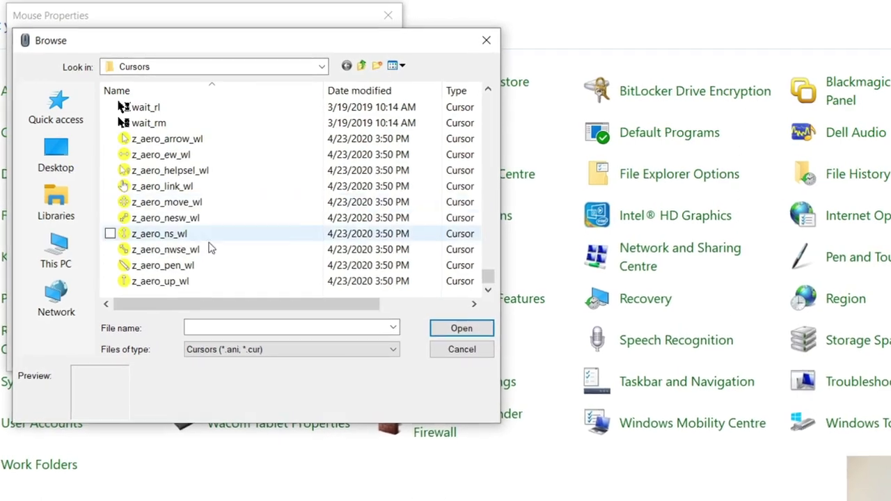
double_click(213, 249)
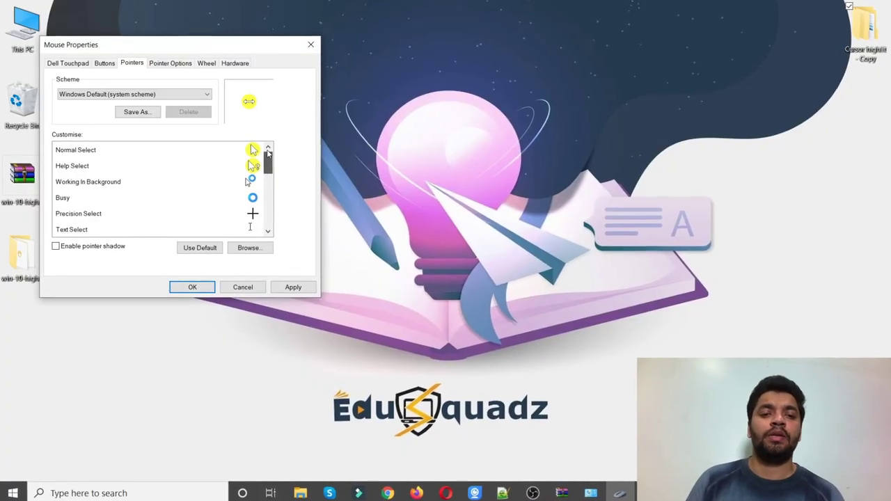
Save the customised pointers as a cursor scheme named HP1 and apply it.
left_click_drag(269, 152, 273, 230)
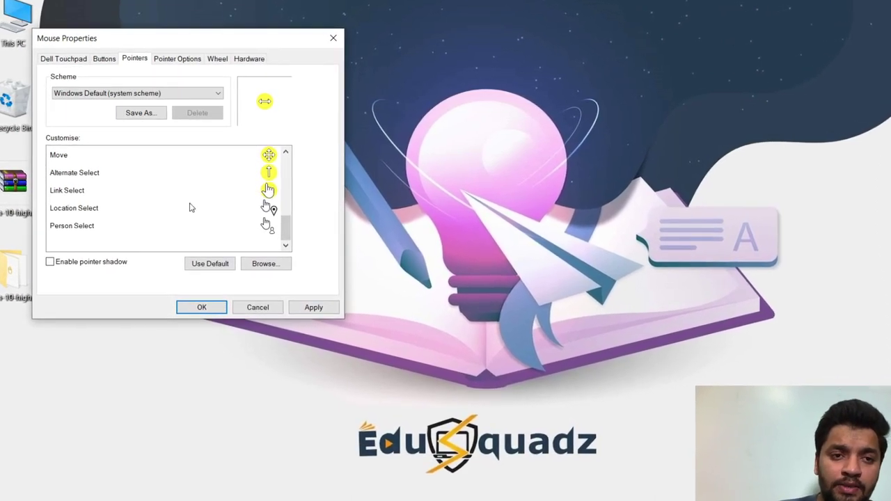
left_click(139, 113)
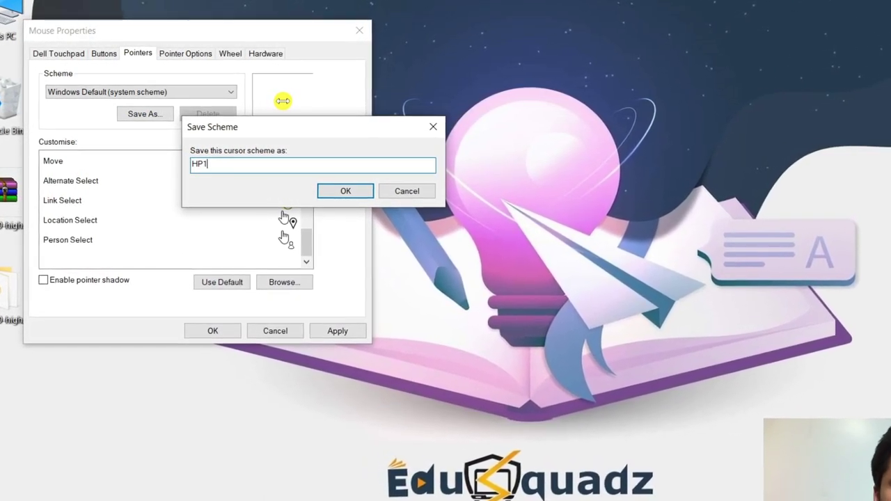
left_click(364, 198)
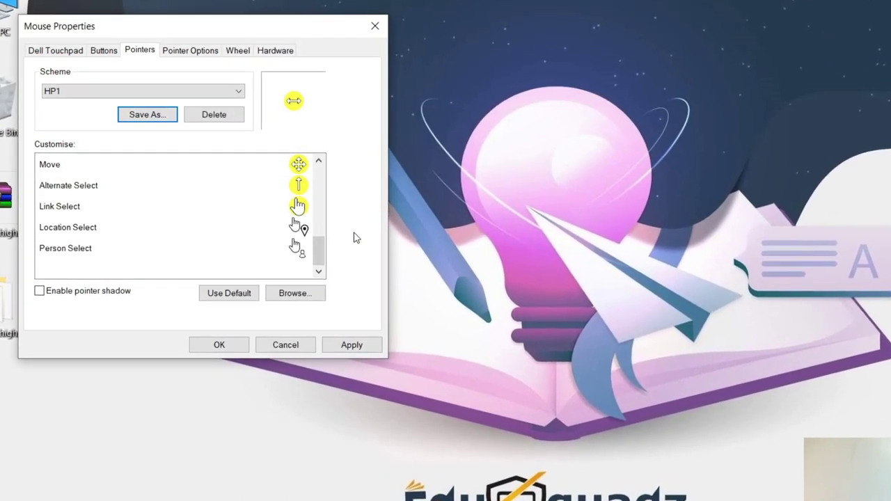
left_click(356, 349)
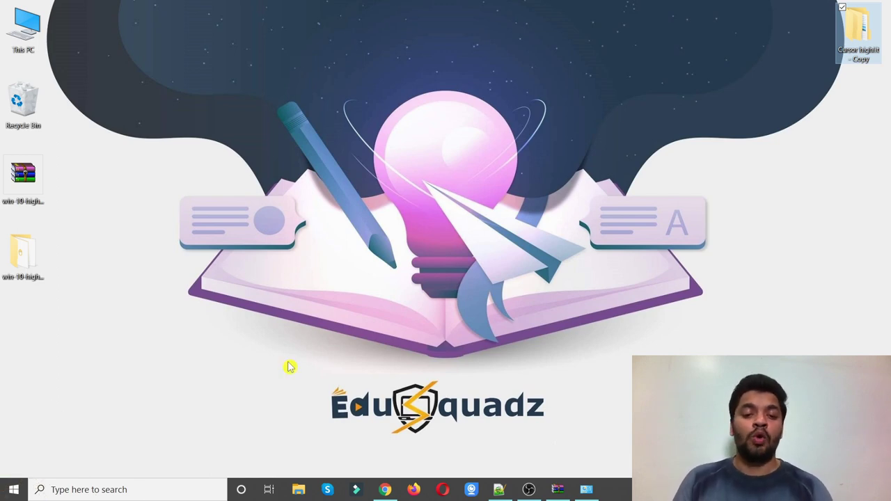
Create a desktop shortcut to the Mouse item of Control Panel, then close Control Panel.
key("super+s")
type("co")
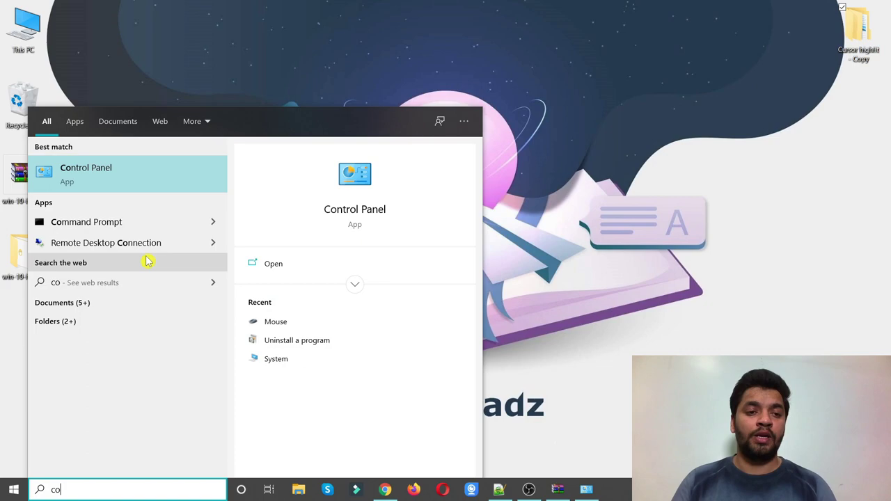
left_click(126, 174)
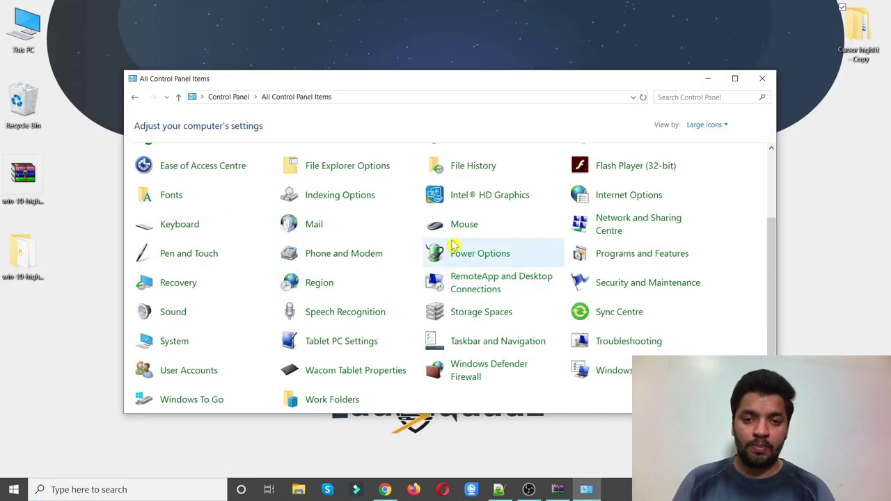
right_click(453, 230)
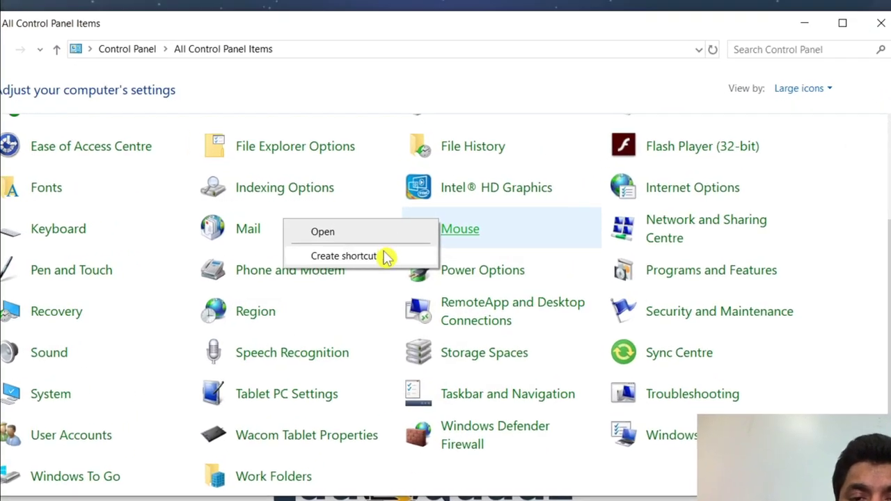
left_click(411, 244)
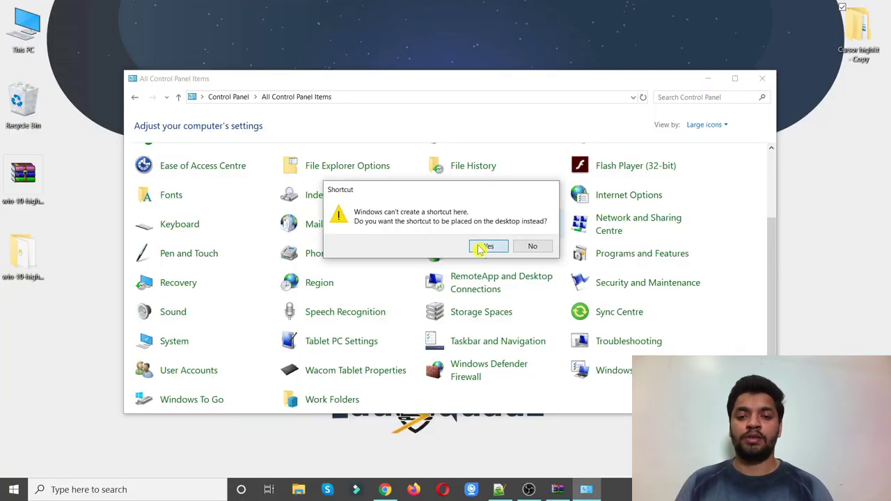
left_click(488, 247)
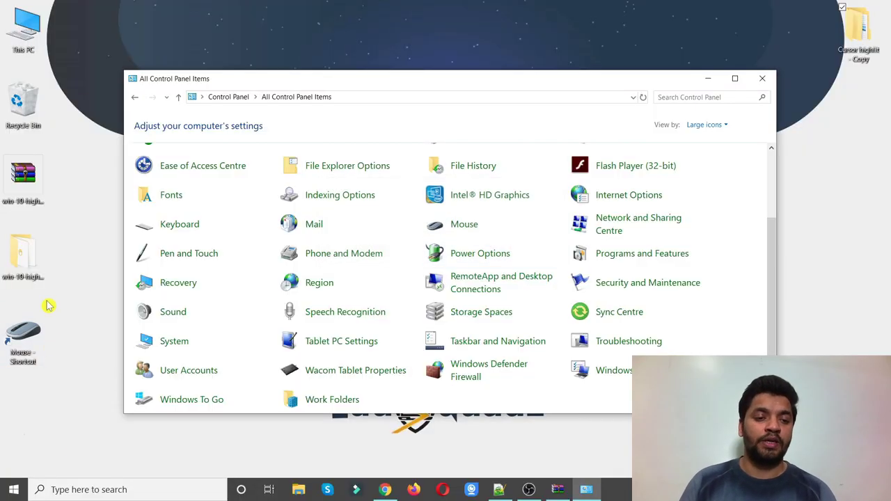
key("alt+F4")
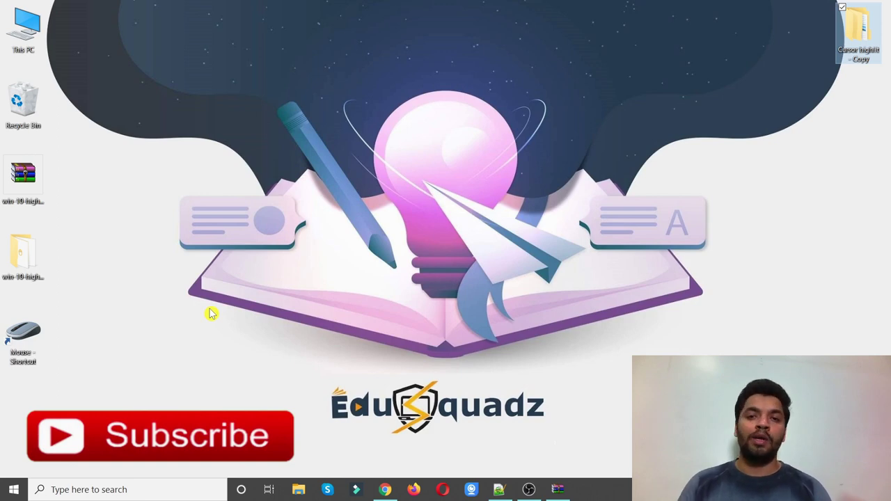
Open Mouse Properties from the desktop shortcut and apply the Windows Default (system scheme) pointer scheme.
double_click(34, 327)
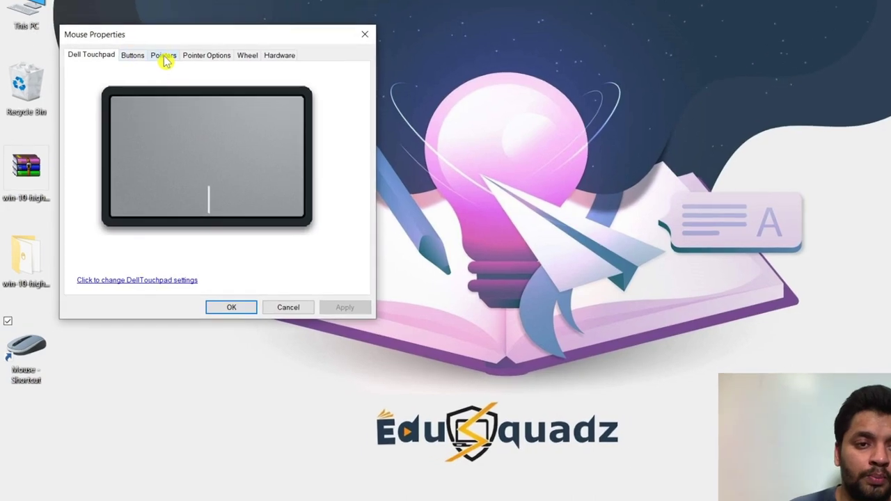
left_click(174, 54)
left_click(211, 92)
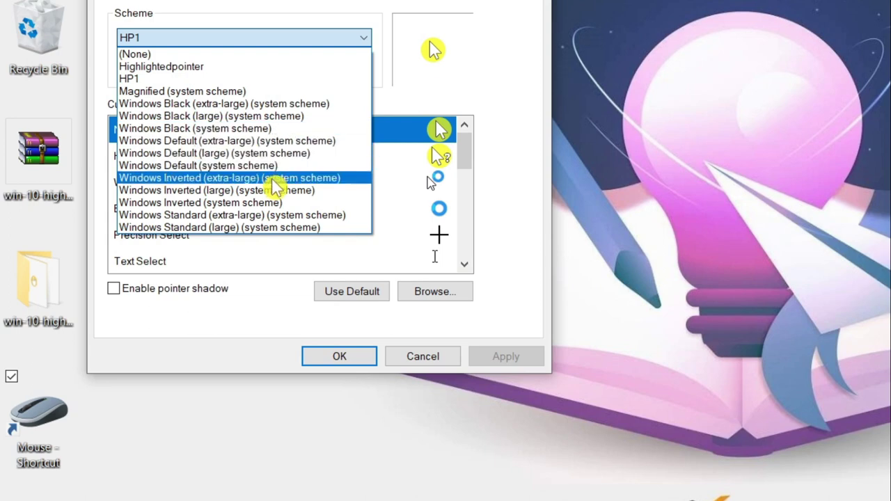
left_click(272, 167)
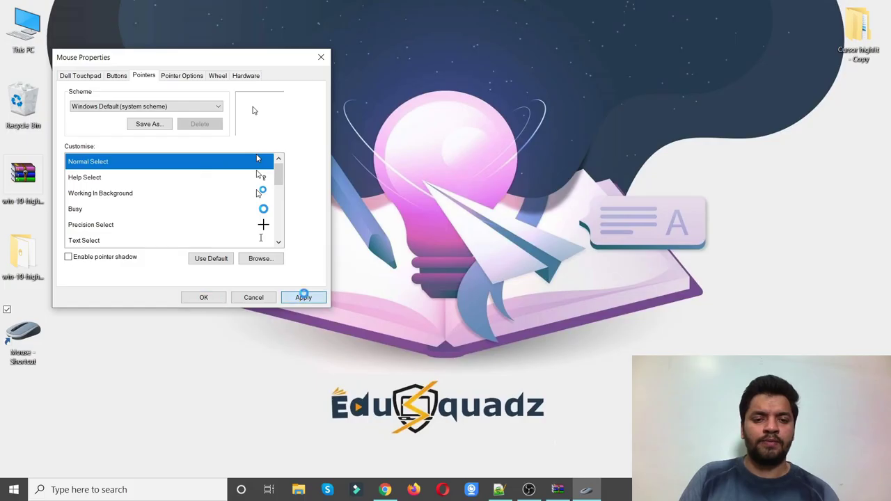
left_click(200, 297)
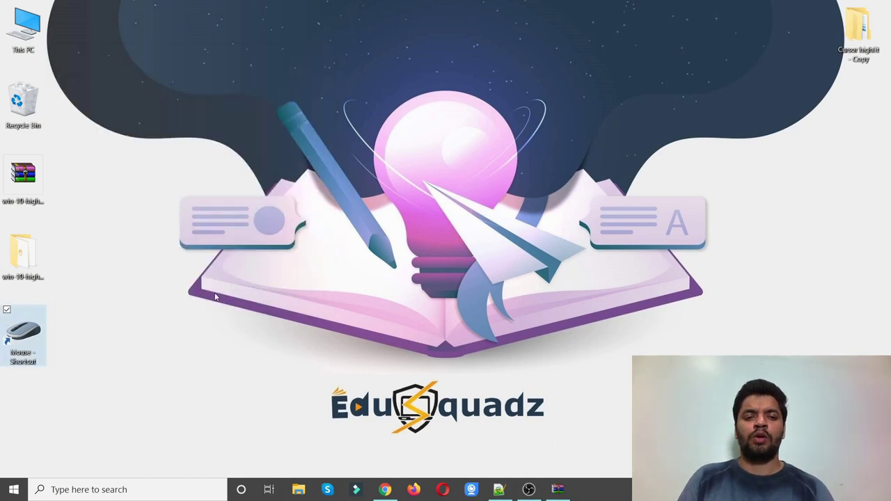